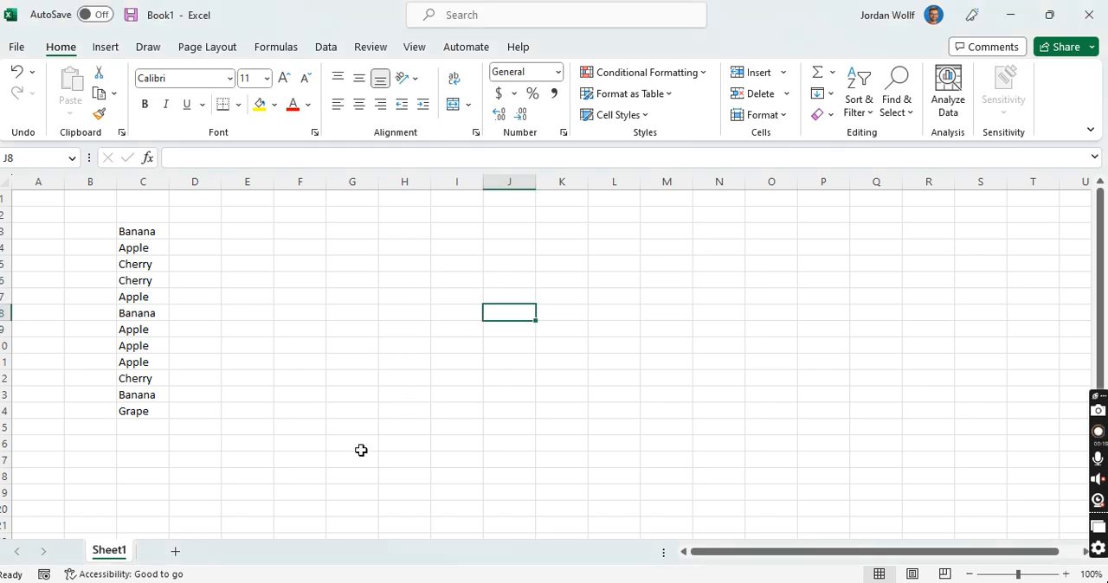
# Step: Enter the labels Unique in cell F17 and Countif in cell F18
pyautogui.click(319, 461)
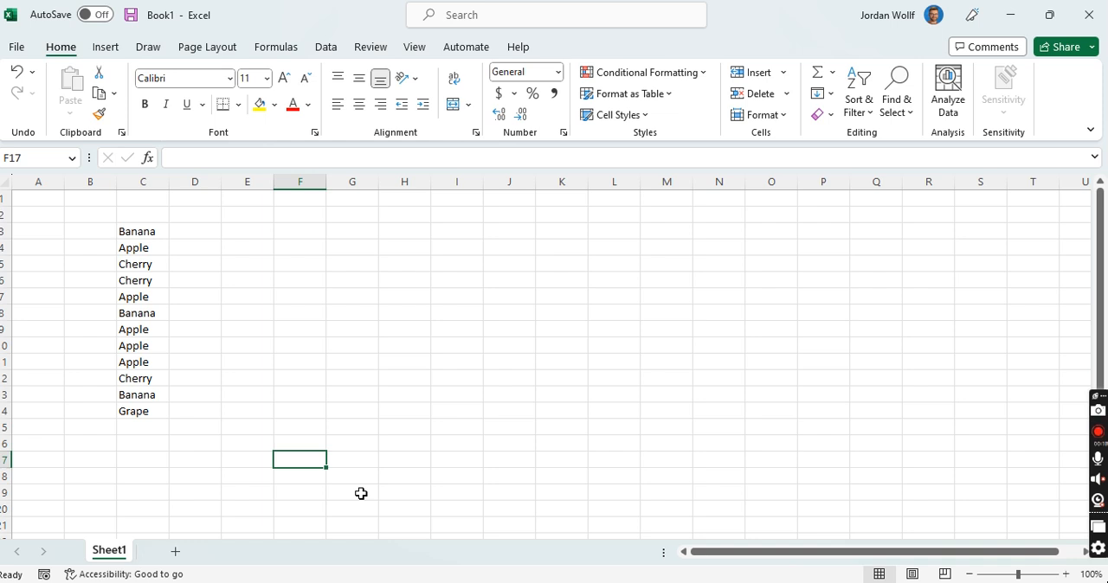
pyautogui.write('Uni')
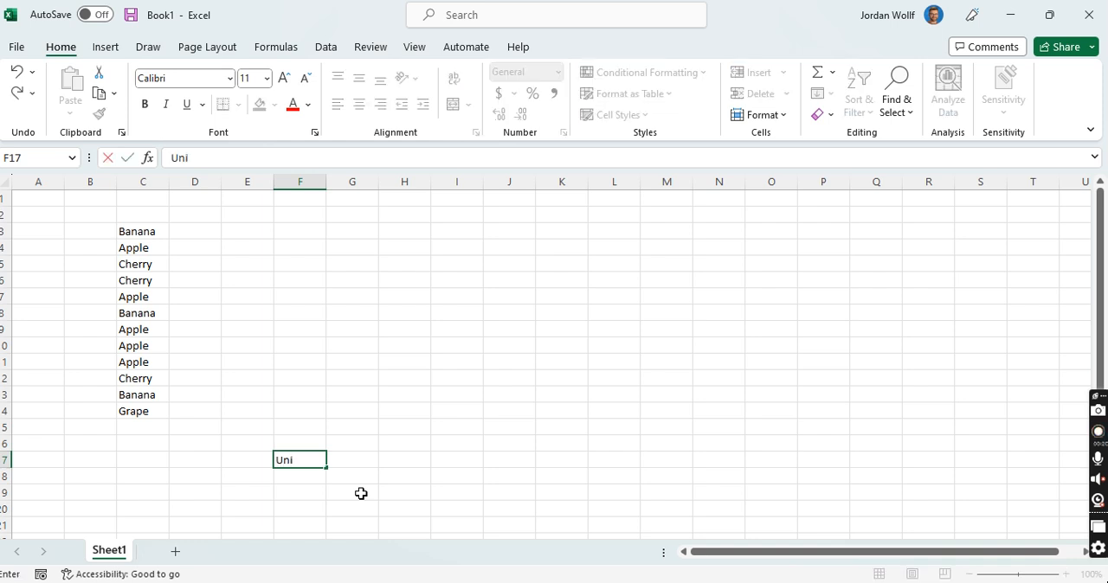
pyautogui.write('que')
pyautogui.press('Return')
pyautogui.write('Countif')
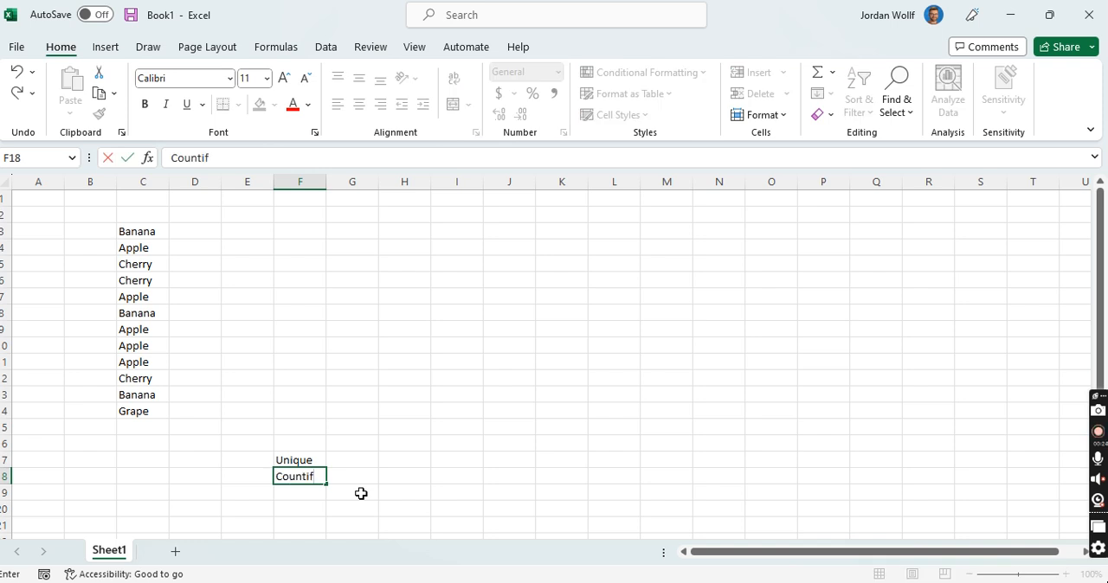
pyautogui.press('Tab')
# Step: Enter a UNIQUE formula in cell H3 that extracts the distinct fruits from C3:C14
pyautogui.press('Up')
pyautogui.press('Up')
pyautogui.press('Up')
pyautogui.press('Up')
pyautogui.press('Up')
pyautogui.press('Up')
pyautogui.press('Up')
pyautogui.press('Up')
pyautogui.press('Up')
pyautogui.press('Up')
pyautogui.press('Up')
pyautogui.press('Up')
pyautogui.press('Up')
pyautogui.press('Up')
pyautogui.press('Up')
pyautogui.press('Up')
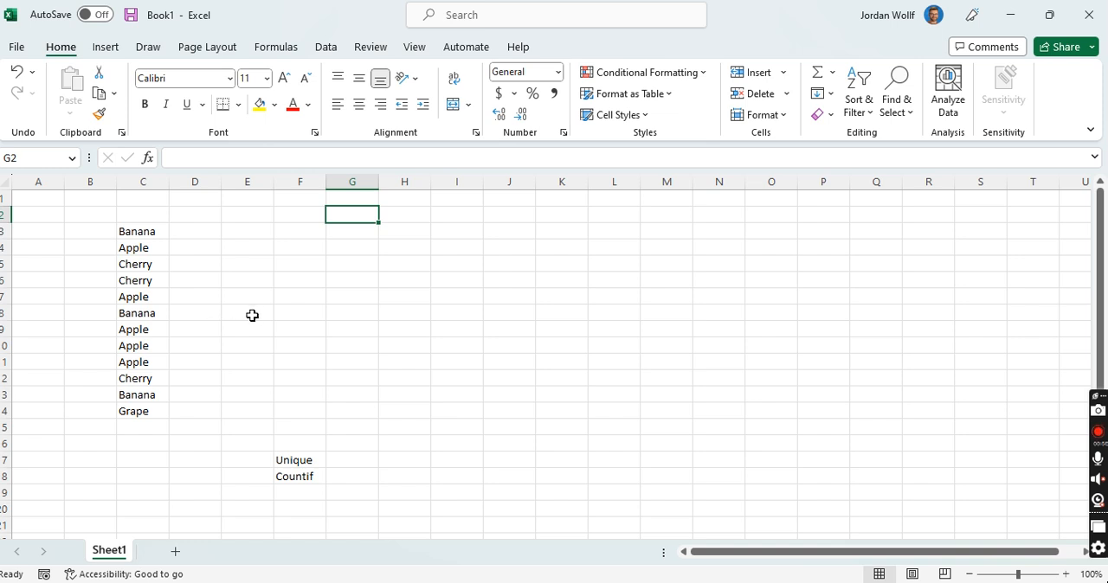
pyautogui.click(415, 232)
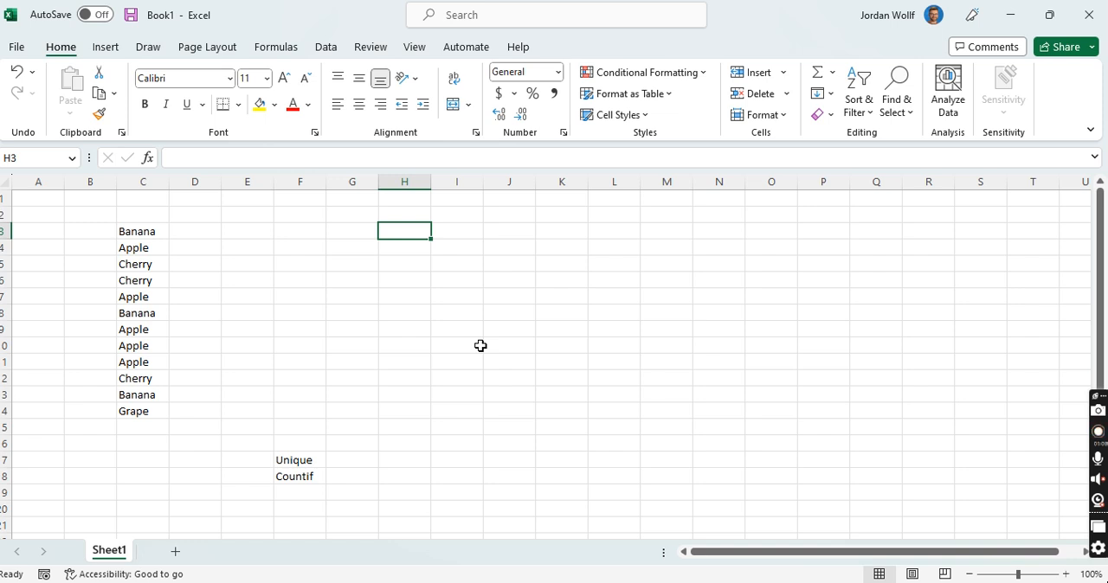
pyautogui.write('=u')
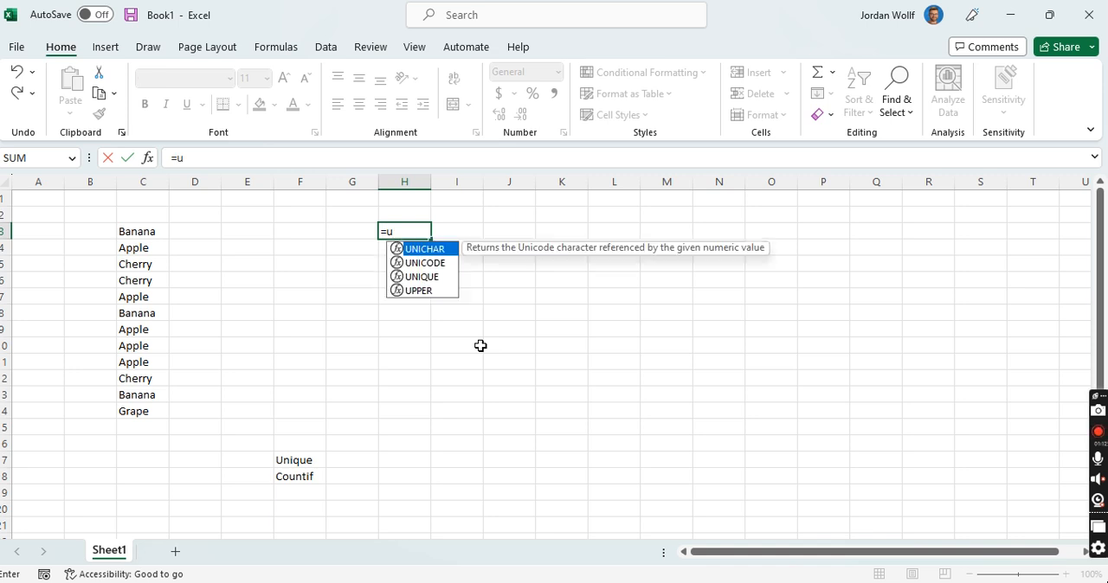
pyautogui.write('nique(')
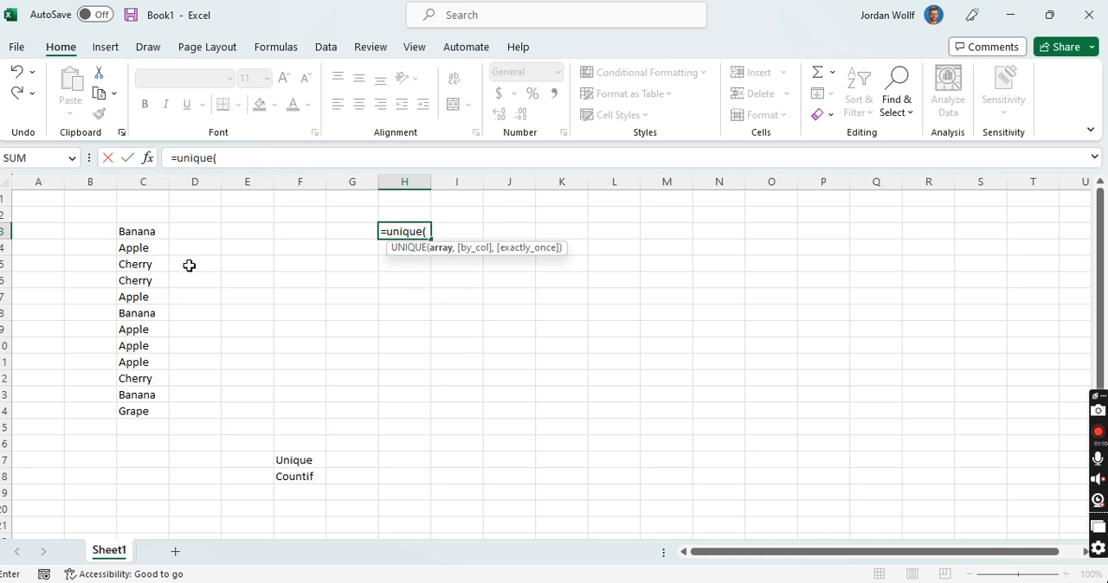
pyautogui.moveTo(151, 232); pyautogui.dragTo(151, 411)
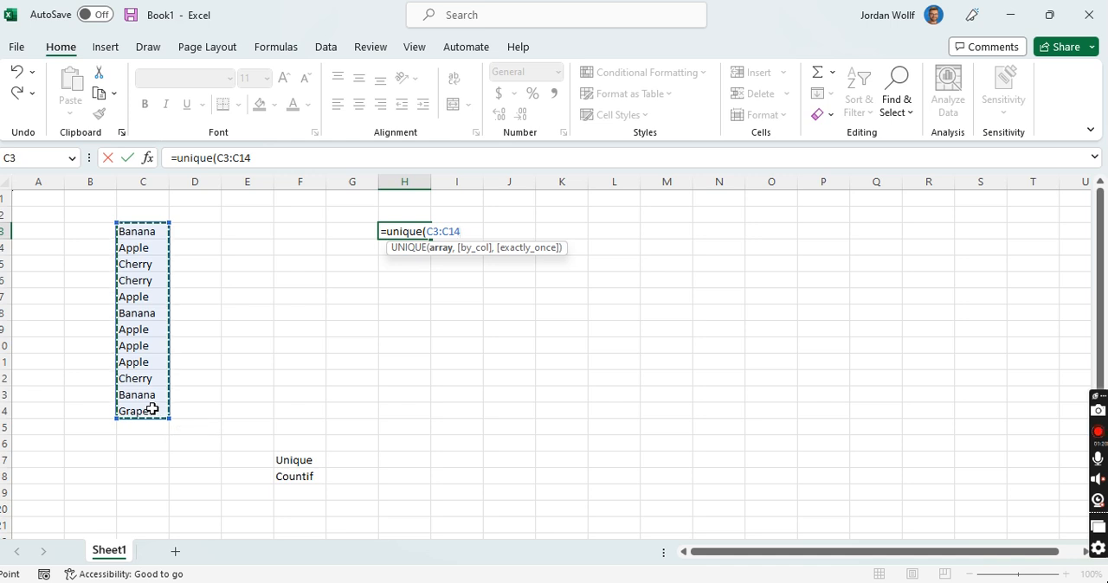
pyautogui.write(')')
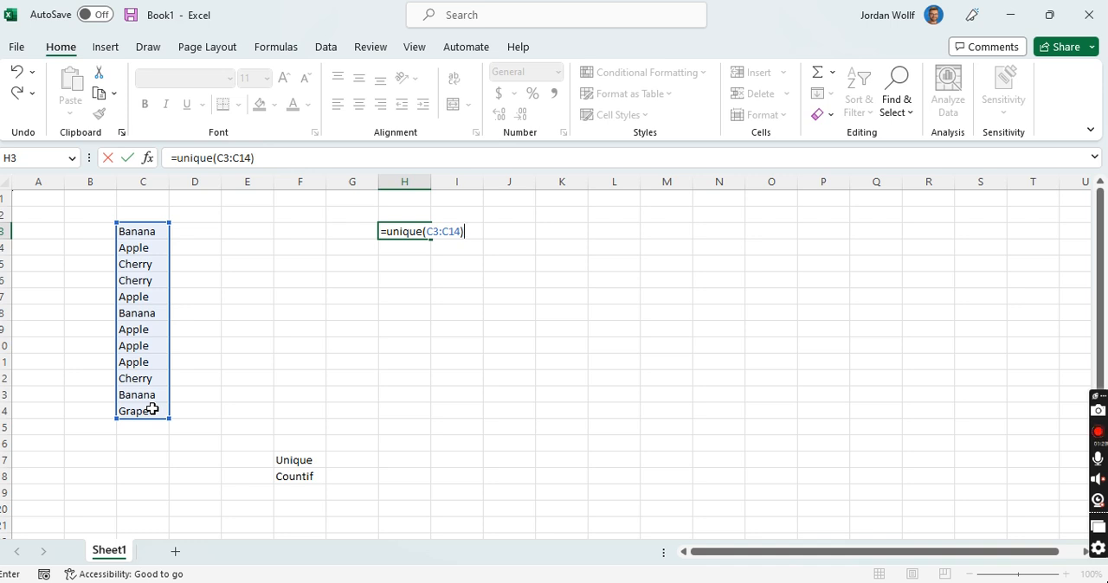
pyautogui.press('Return')
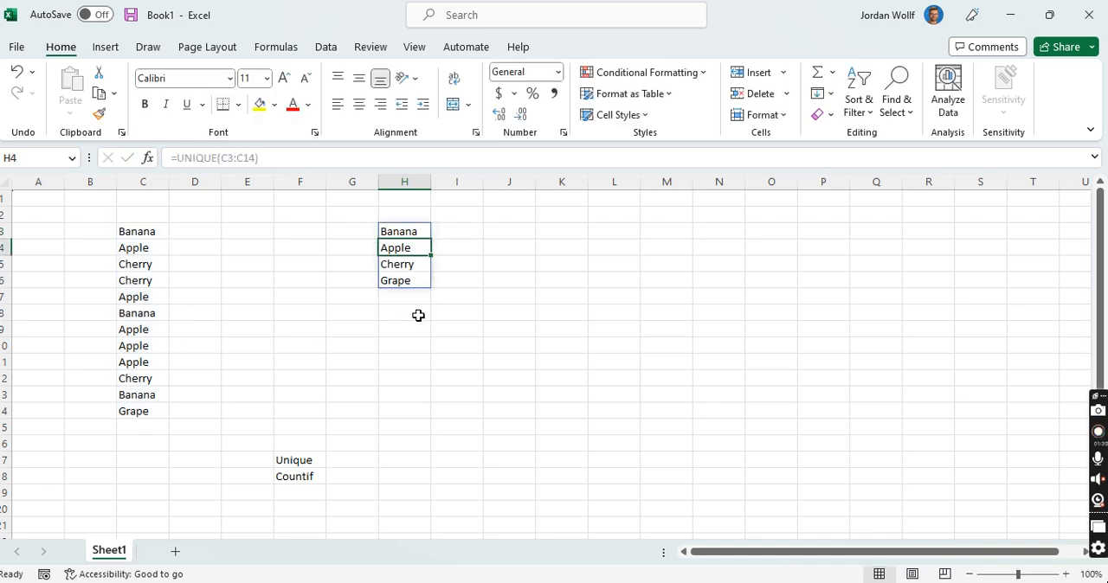
# Step: Begin a COUNTIF formula in cell I3 with C3:C14 as its range
pyautogui.click(449, 221)
pyautogui.click(452, 234)
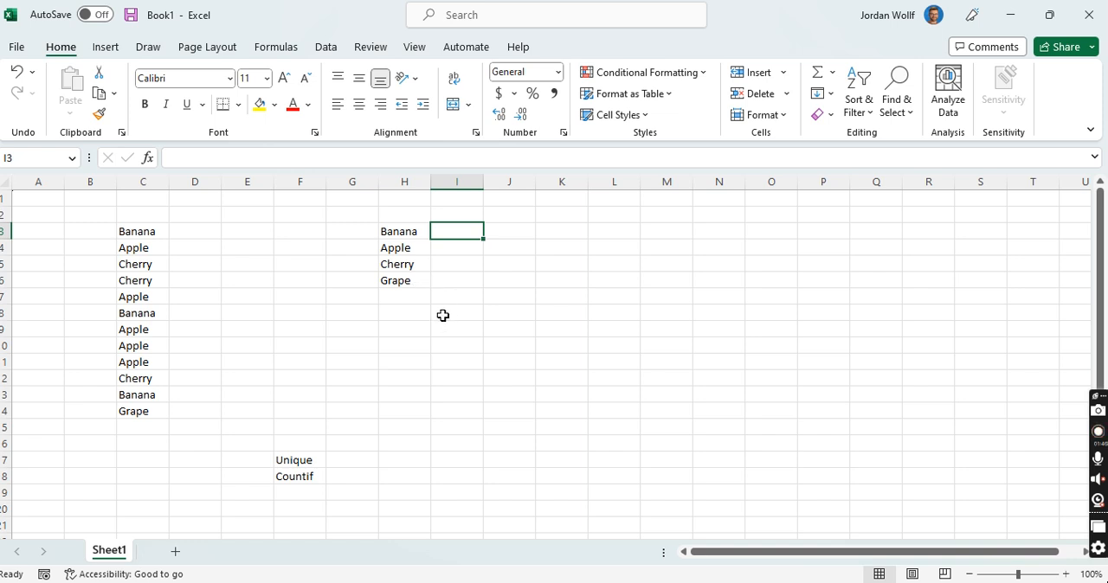
pyautogui.write('=')
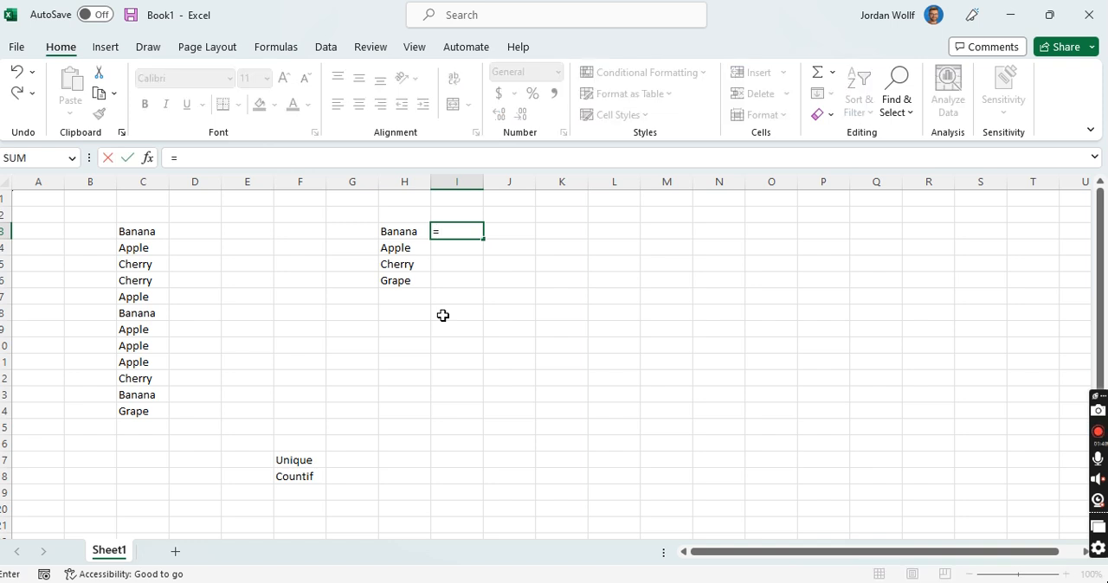
pyautogui.write('count')
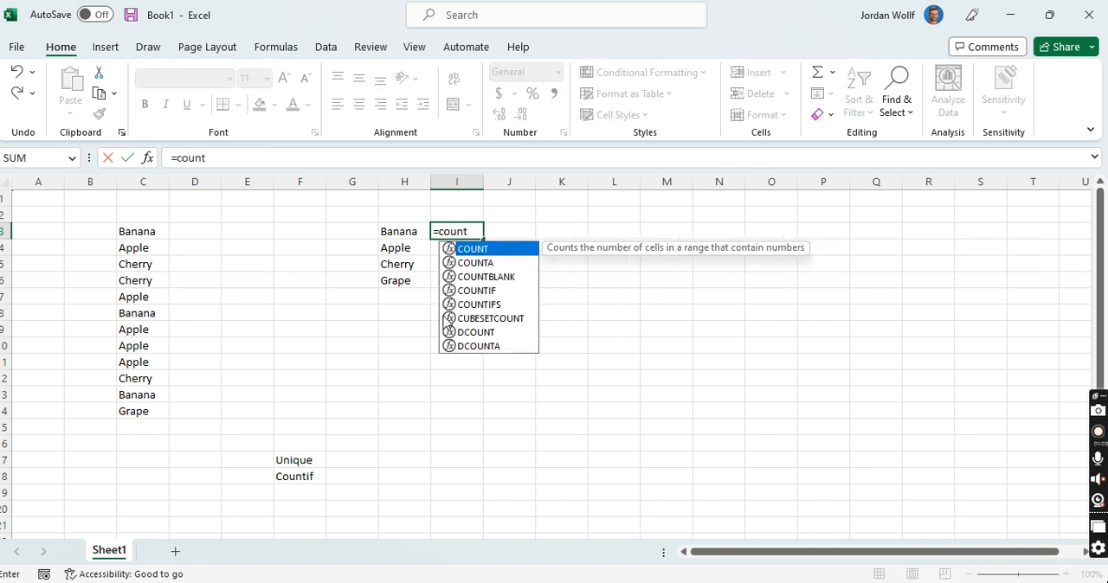
pyautogui.write('if(')
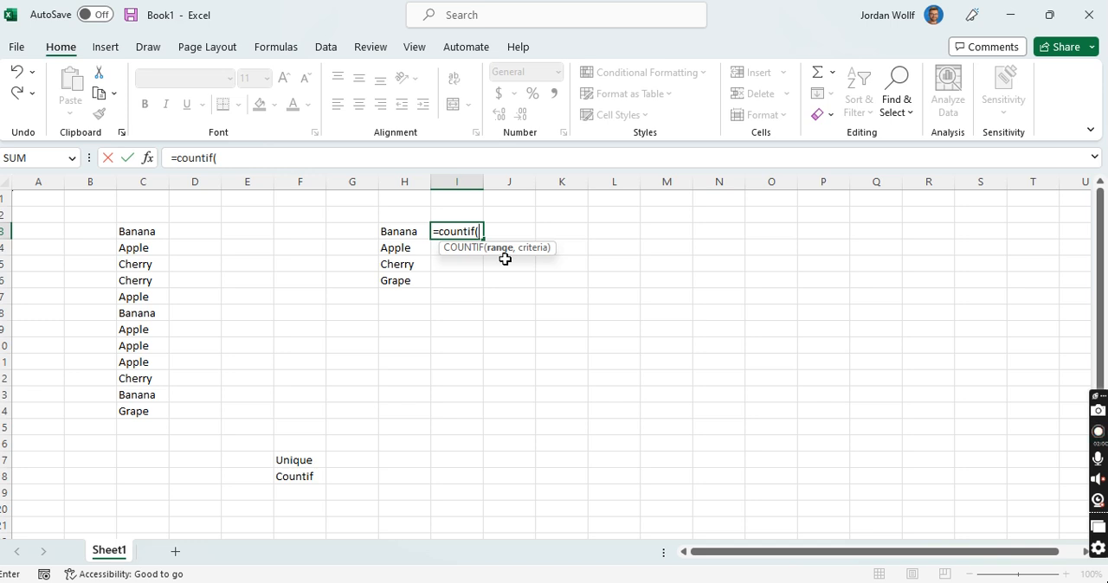
pyautogui.click(148, 235)
pyautogui.moveTo(148, 236); pyautogui.dragTo(149, 412)
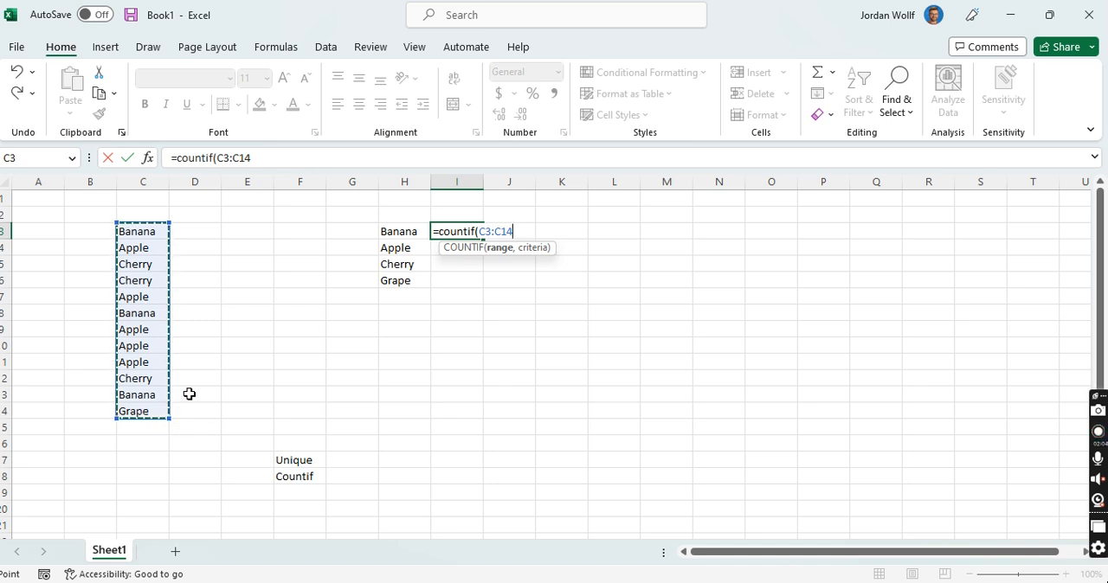
pyautogui.write(',')
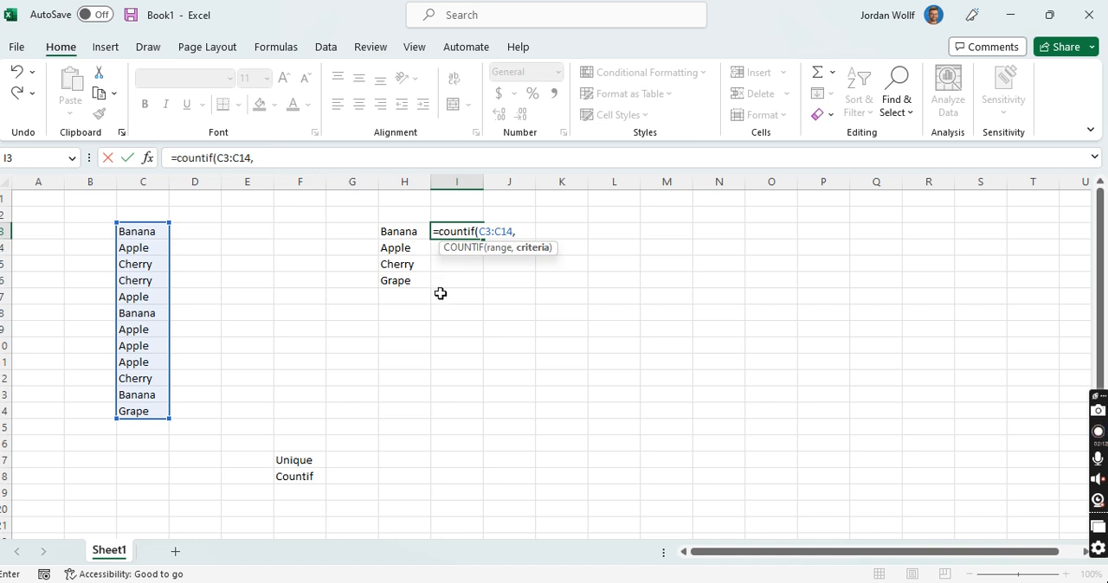
pyautogui.write('"Banana')
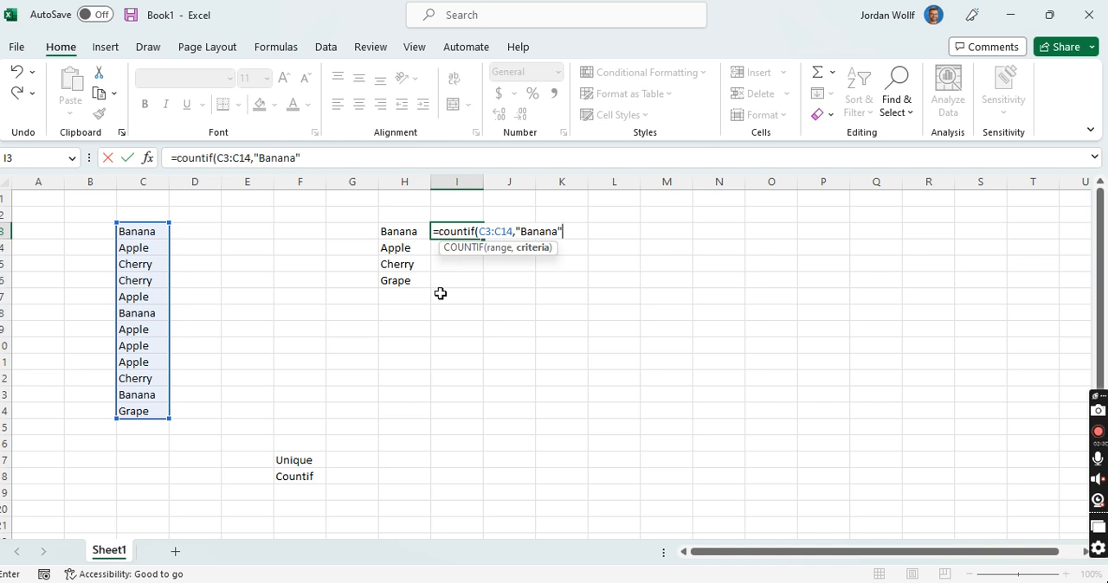
pyautogui.press('BackSpace')
pyautogui.press('BackSpace')
pyautogui.press('BackSpace')
pyautogui.press('BackSpace')
pyautogui.press('BackSpace')
pyautogui.press('BackSpace')
pyautogui.press('BackSpace')
pyautogui.press('BackSpace')
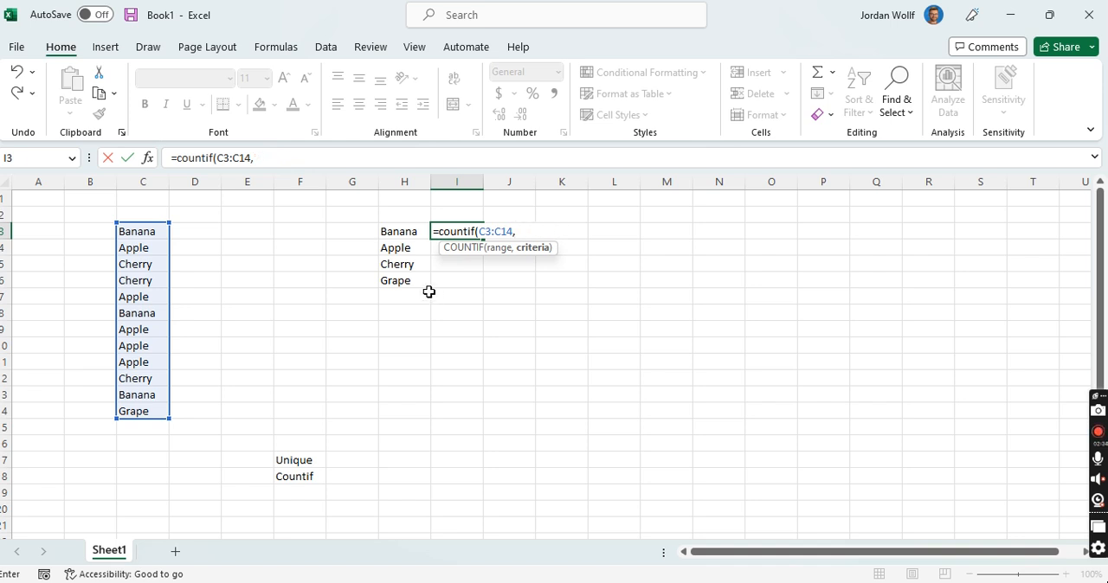
# Step: Complete the COUNTIF formula in I3 with cell H3 as the criteria
pyautogui.click(390, 233)
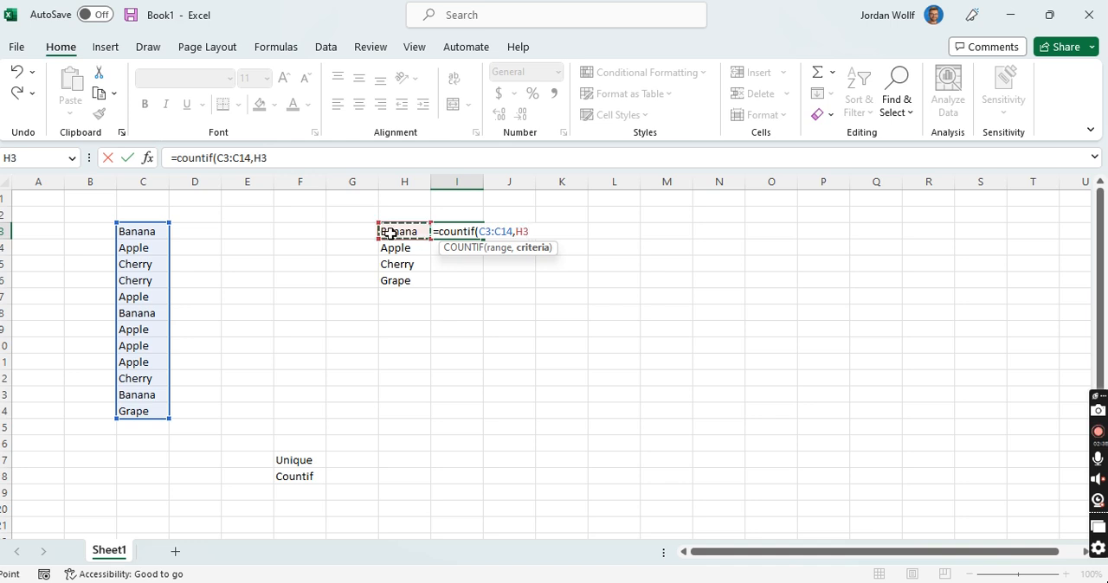
pyautogui.write(')')
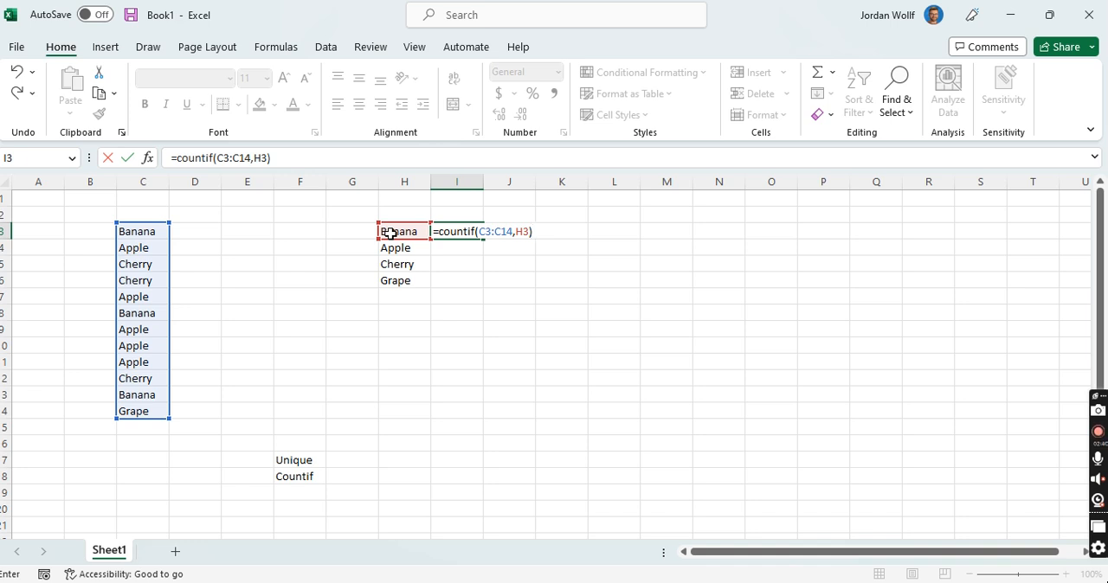
pyautogui.press('Return')
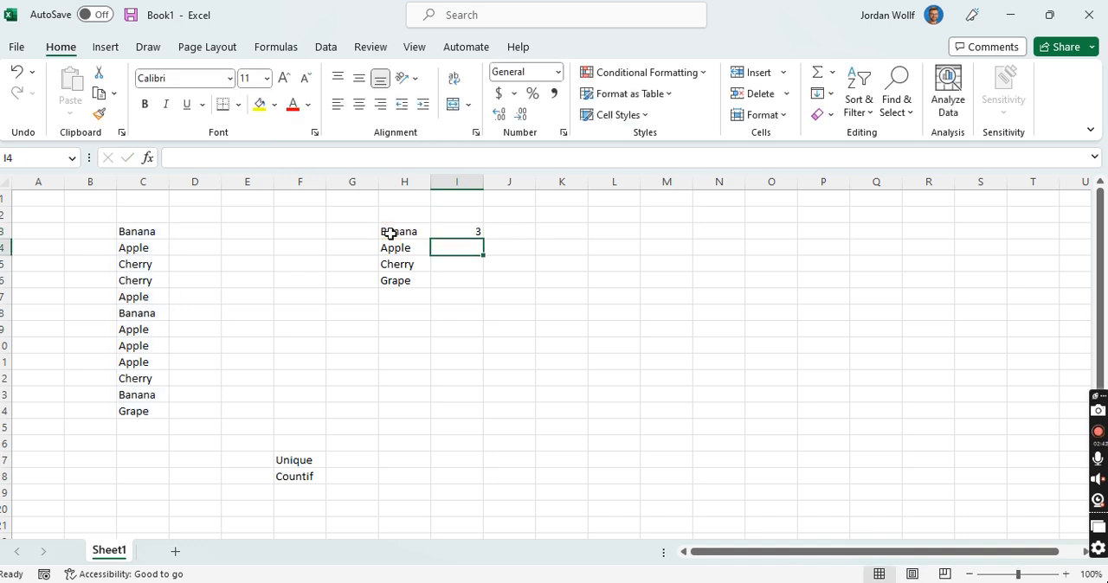
# Step: Fill the COUNTIF formula from I3 down through I6 to count every listed fruit
pyautogui.click(456, 230)
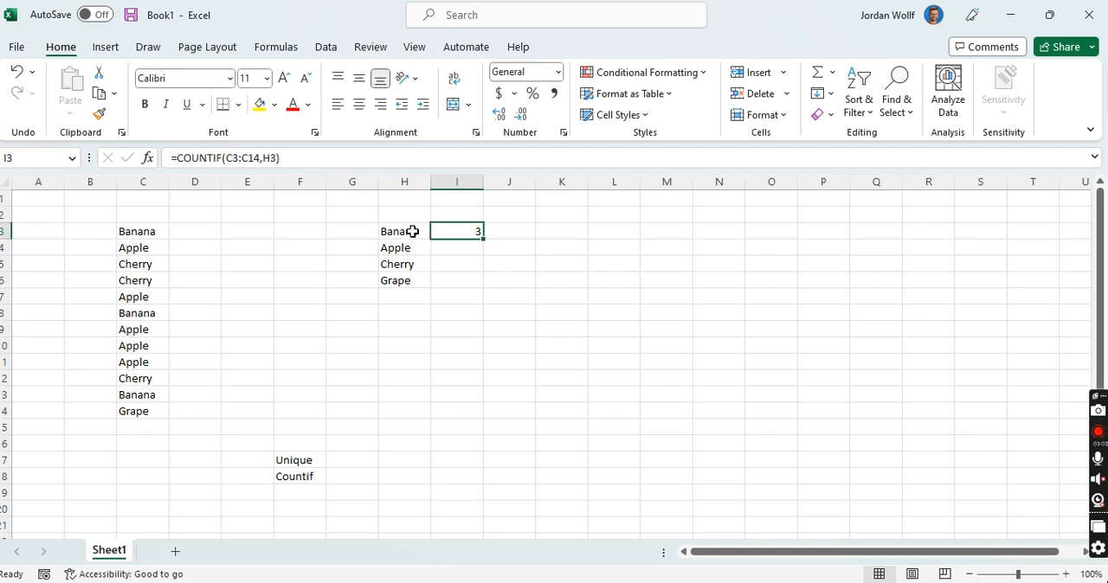
pyautogui.moveTo(483, 239); pyautogui.dragTo(481, 253)
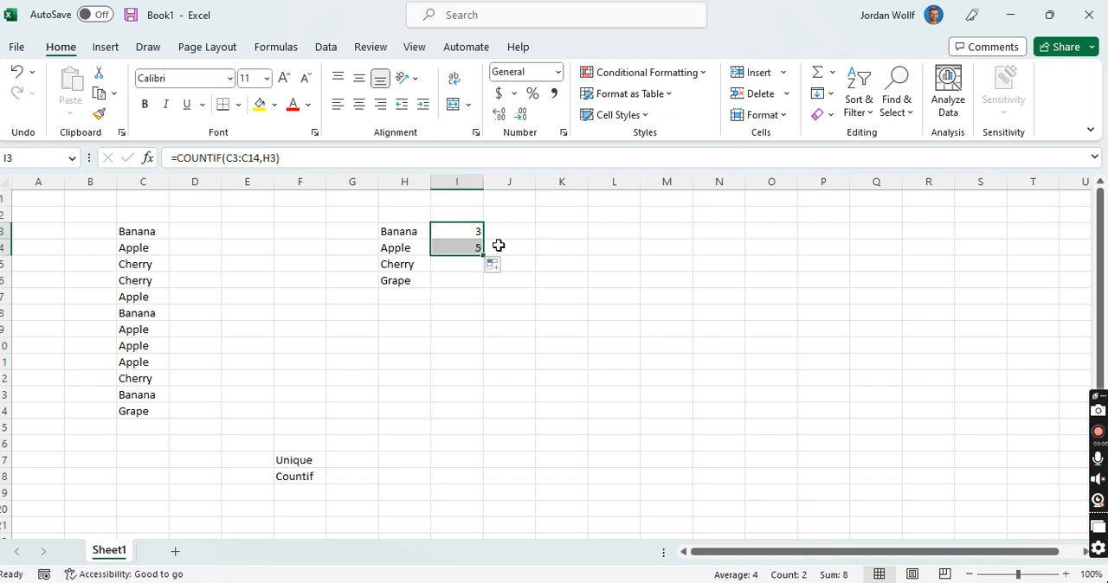
pyautogui.click(497, 246)
pyautogui.click(464, 246)
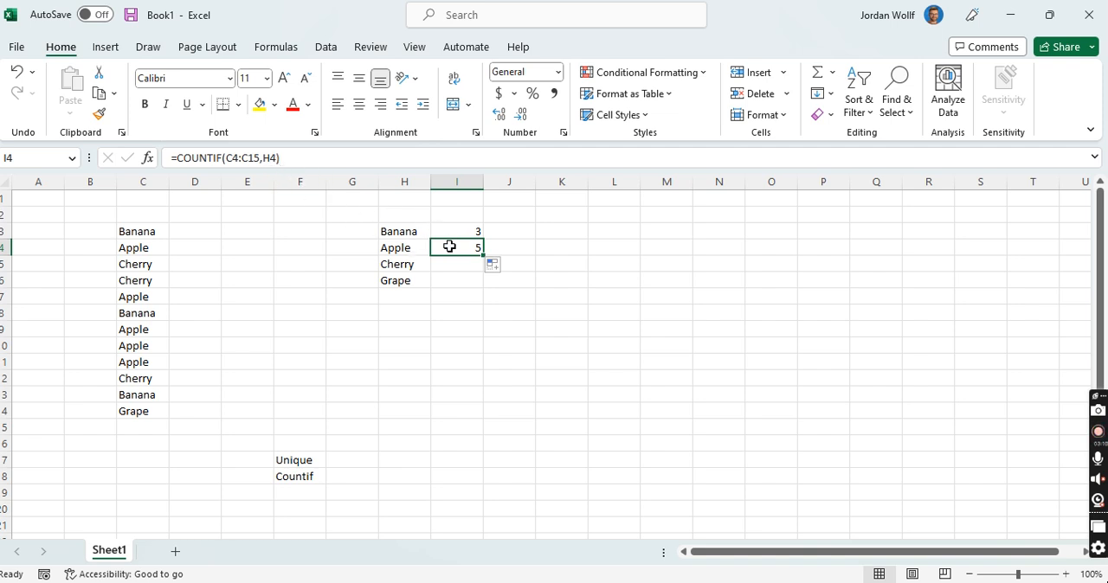
pyautogui.moveTo(484, 255); pyautogui.dragTo(483, 287)
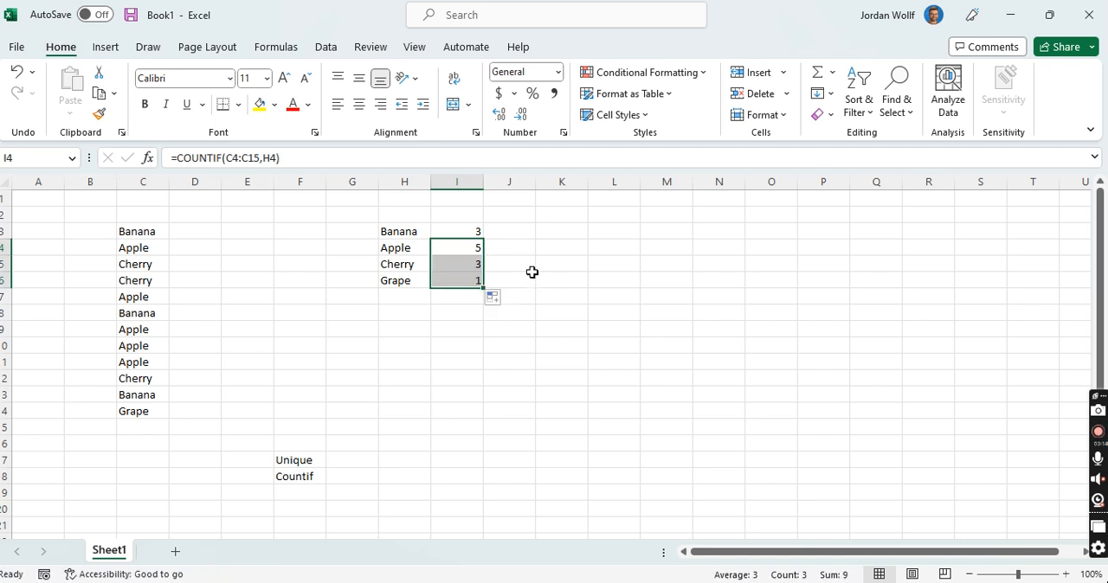
pyautogui.click(509, 279)
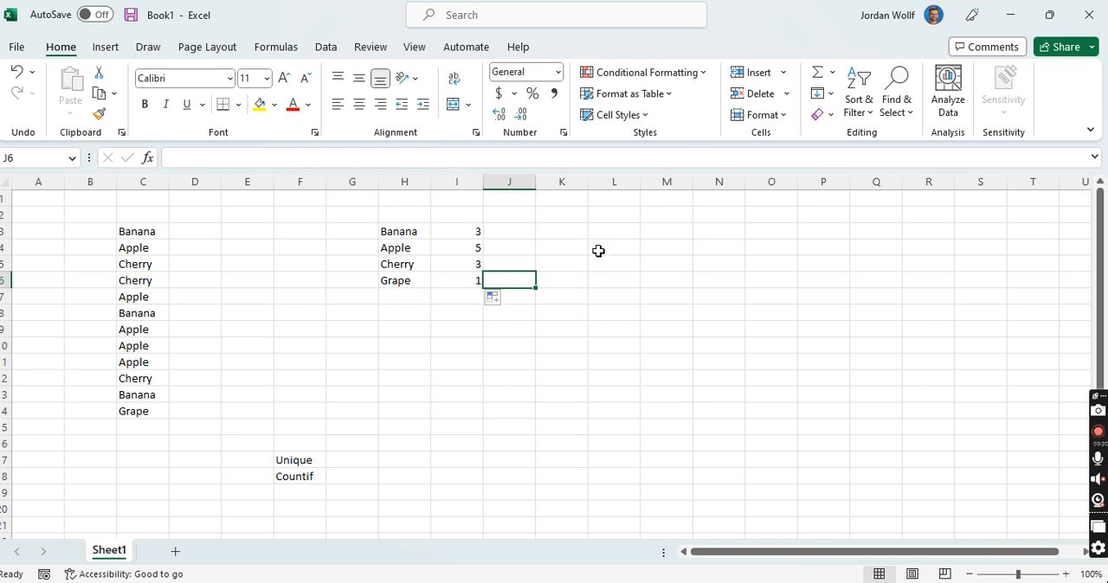
# Step: Insert a 3-D pie chart from H3:I6 and move it beside the counts so its corner sits at K3
pyautogui.click(598, 232)
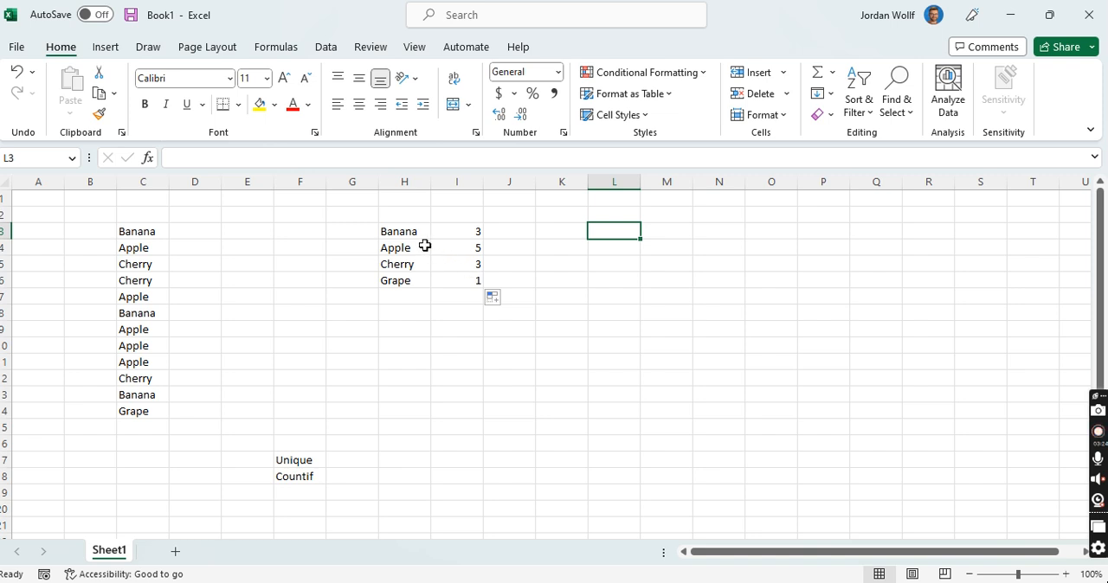
pyautogui.moveTo(389, 230); pyautogui.dragTo(466, 289)
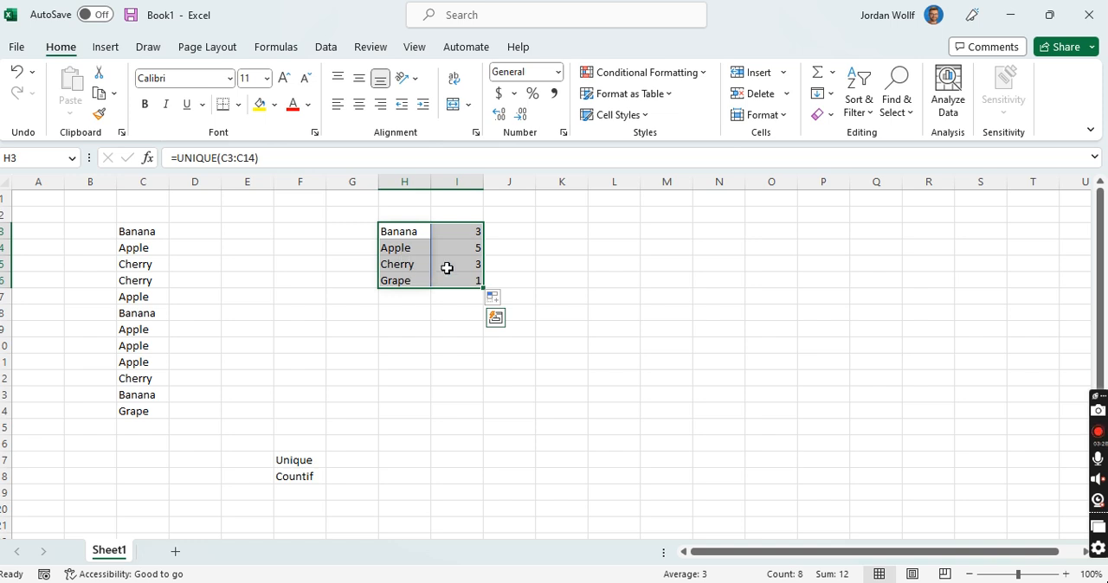
pyautogui.click(107, 48)
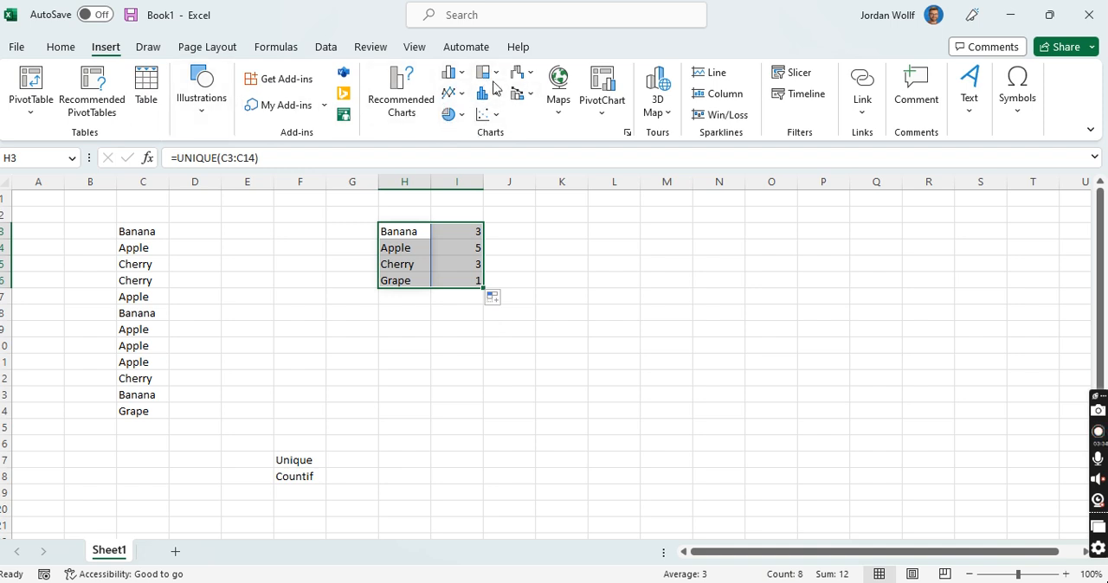
pyautogui.click(464, 117)
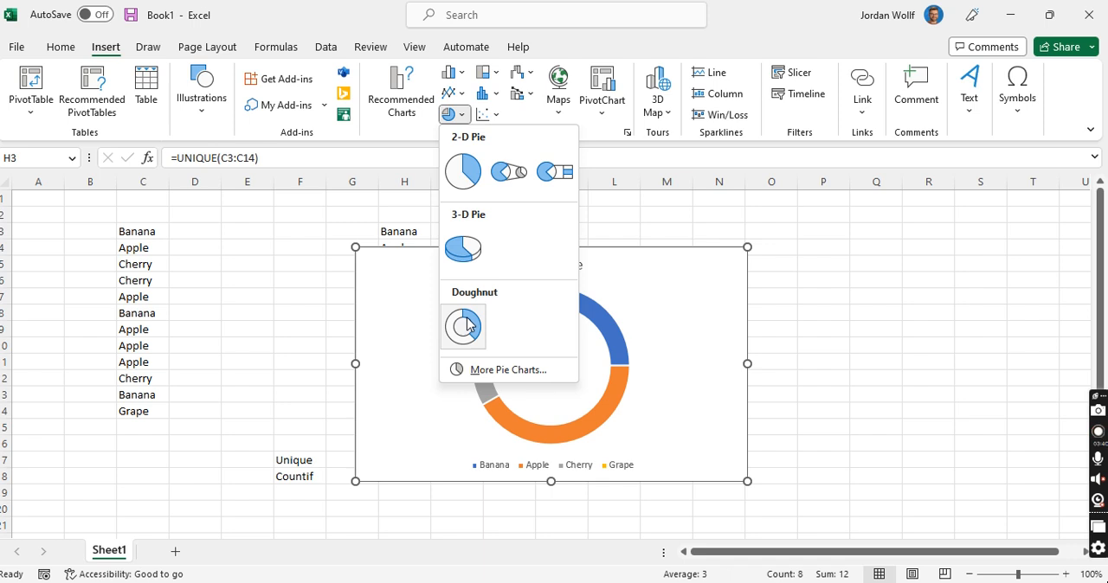
pyautogui.click(474, 253)
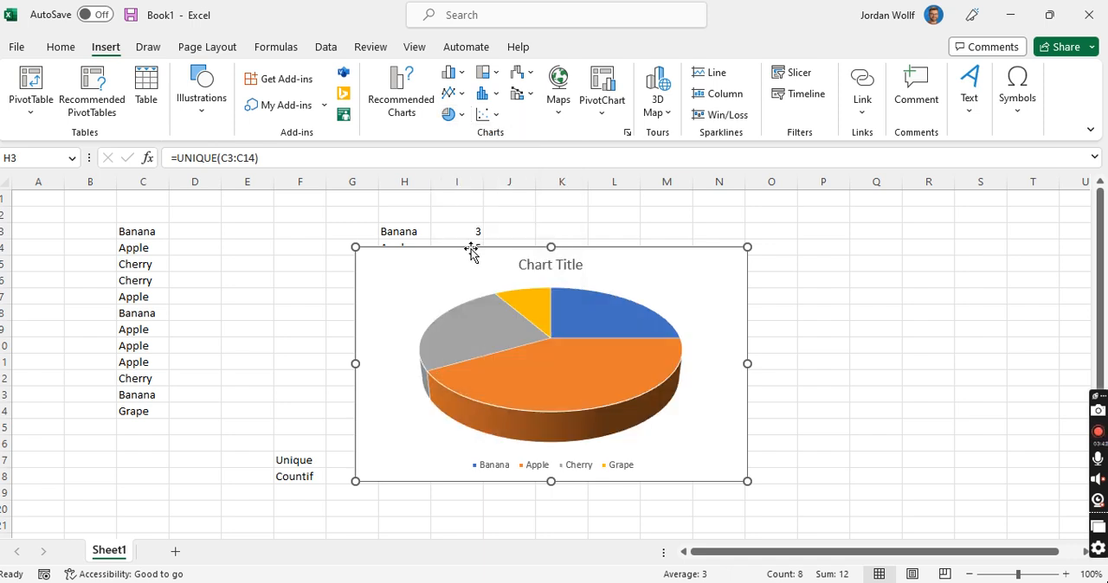
pyautogui.moveTo(522, 264); pyautogui.dragTo(664, 253)
pyautogui.moveTo(801, 244); pyautogui.dragTo(828, 230)
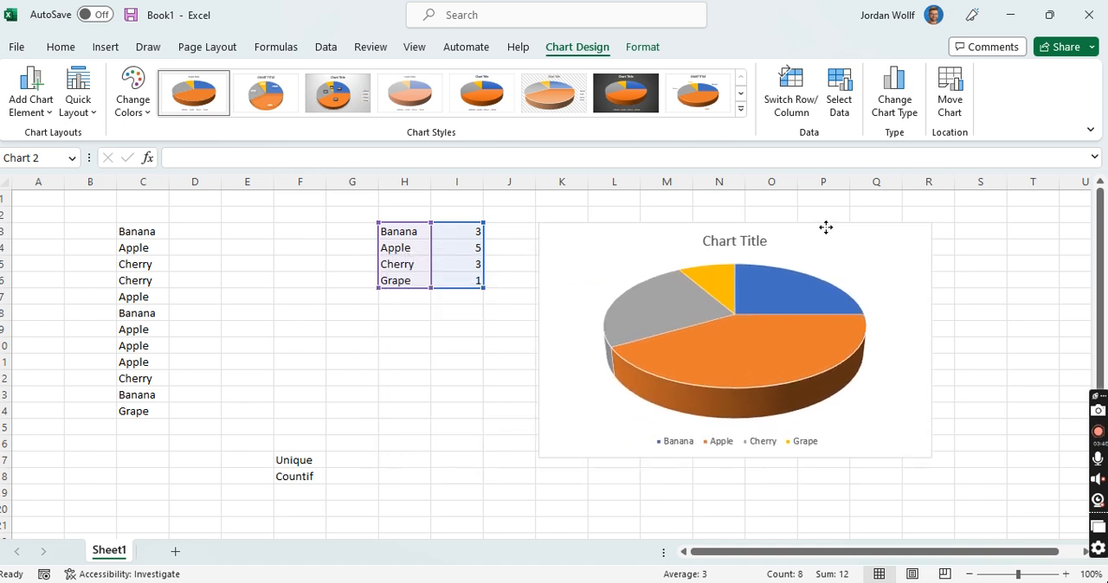
# Step: Add data labels to the pie chart that show category name, percentage and value for every slice
pyautogui.moveTo(730, 350)
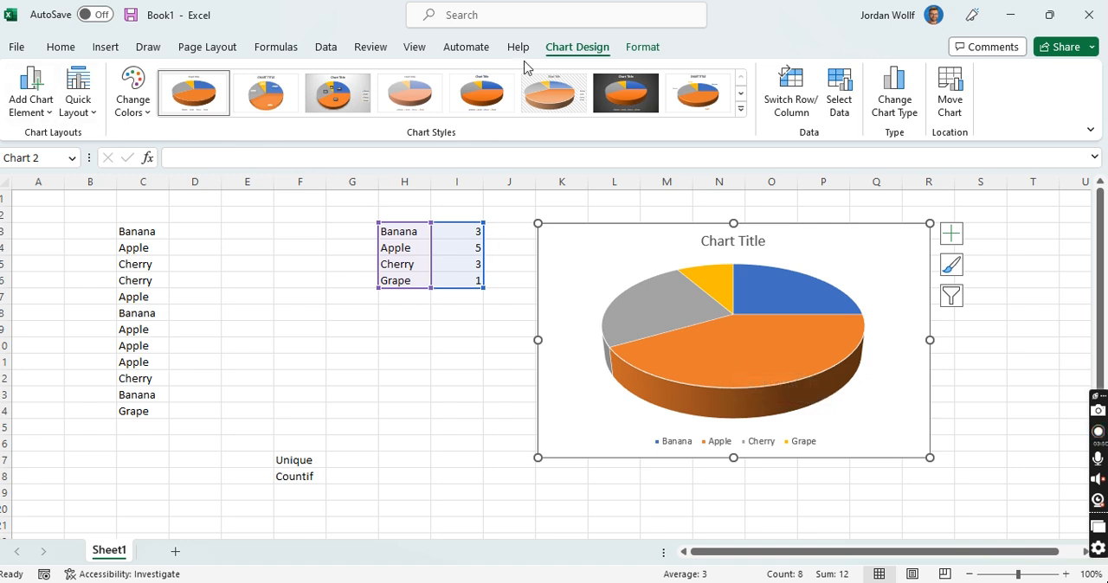
pyautogui.click(570, 52)
pyautogui.click(51, 118)
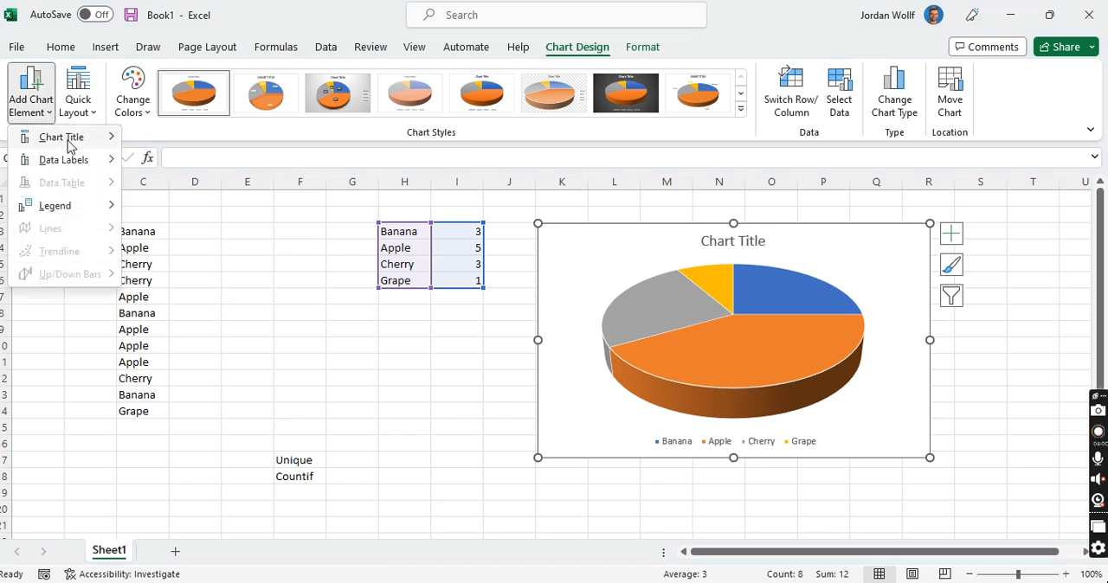
pyautogui.moveTo(88, 163)
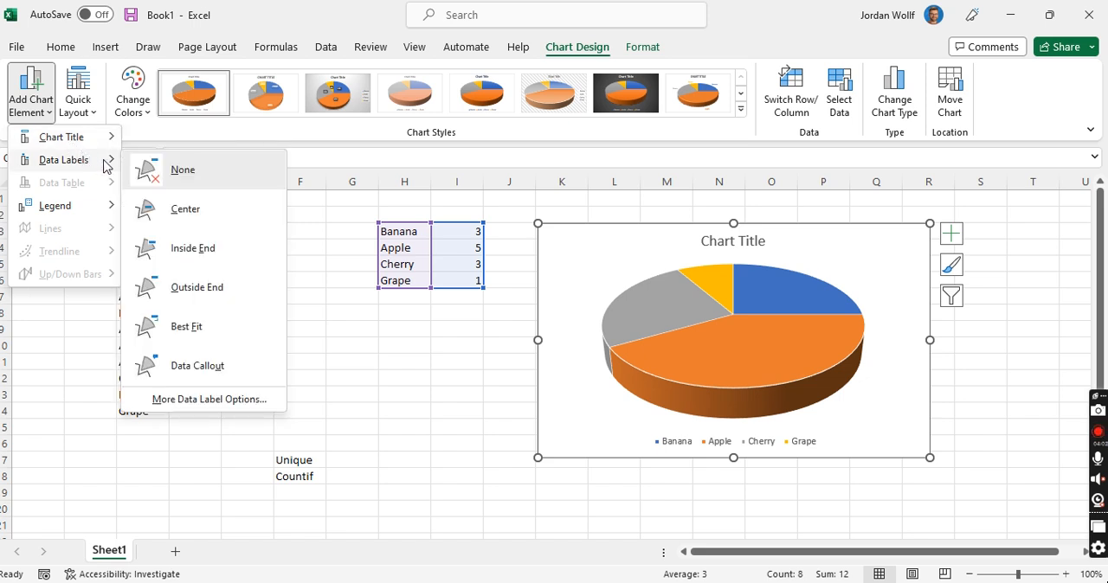
pyautogui.click(223, 400)
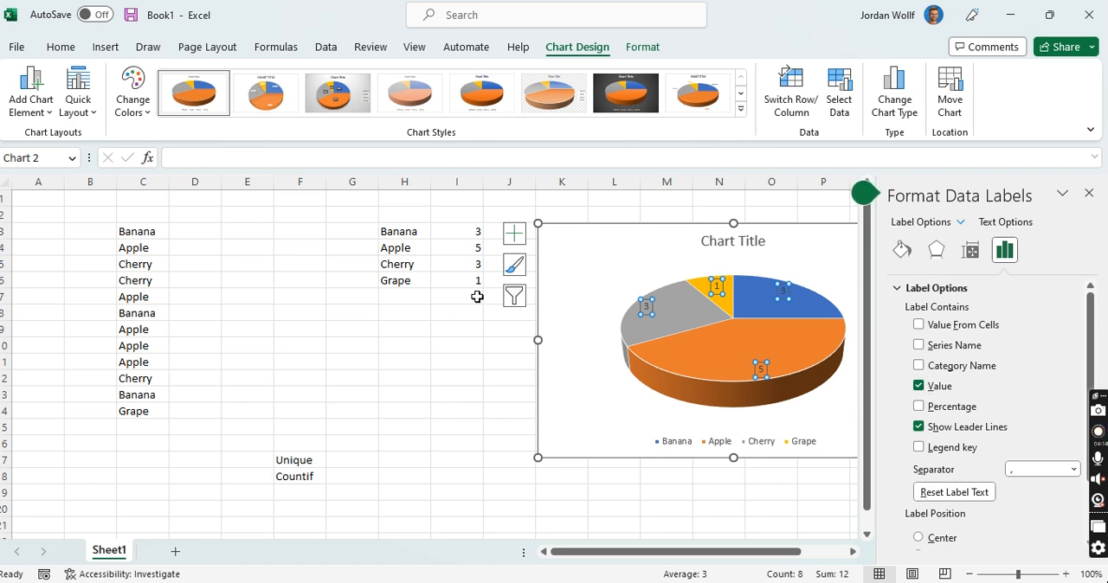
pyautogui.click(918, 407)
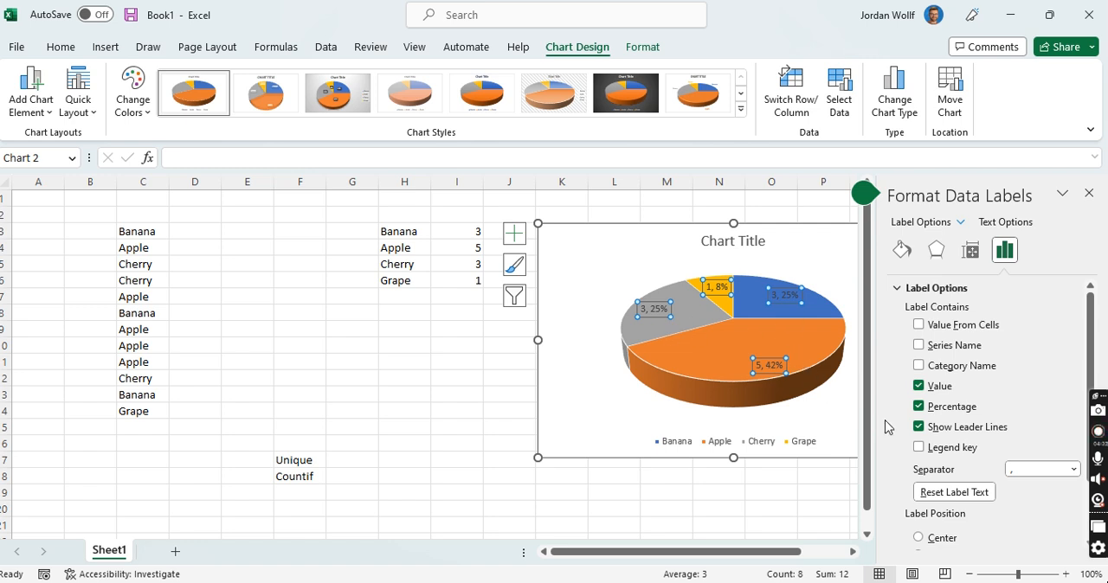
pyautogui.click(919, 366)
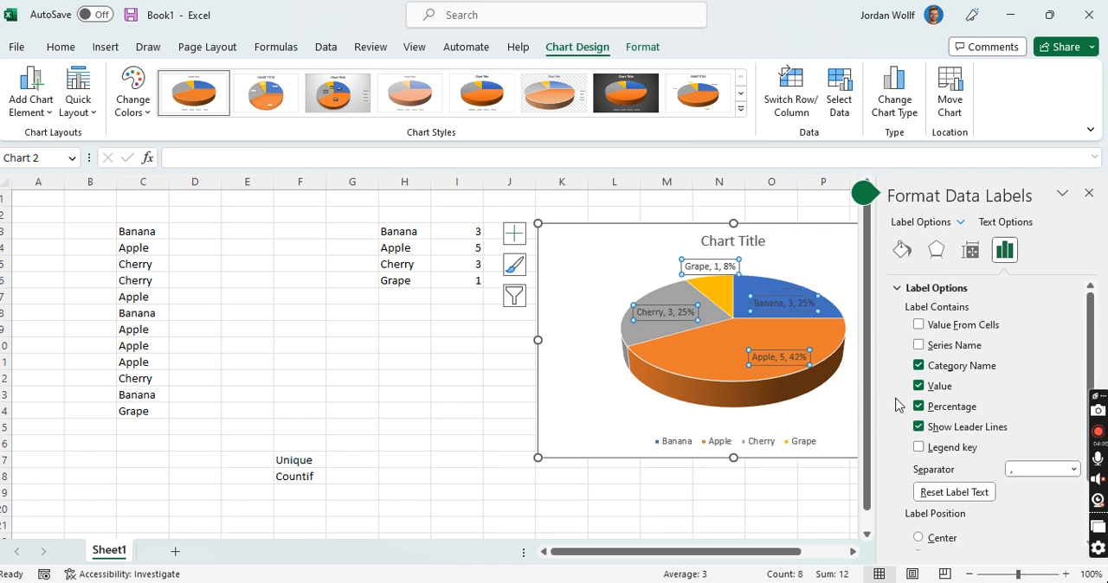
pyautogui.click(1089, 196)
pyautogui.click(977, 361)
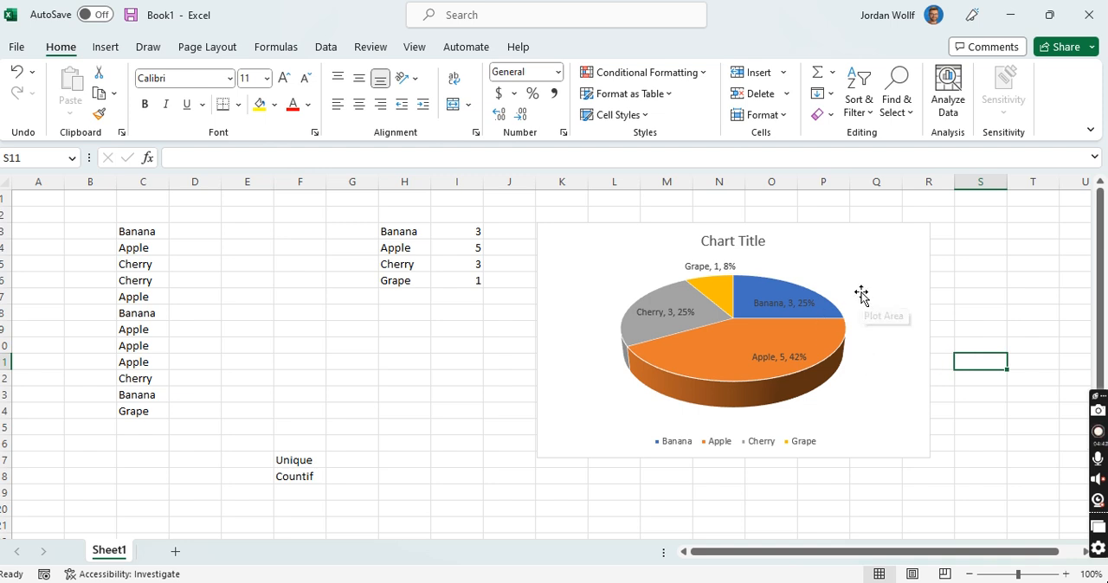
# Step: Replace the pie chart's placeholder title with "Fruit"
pyautogui.click(750, 243)
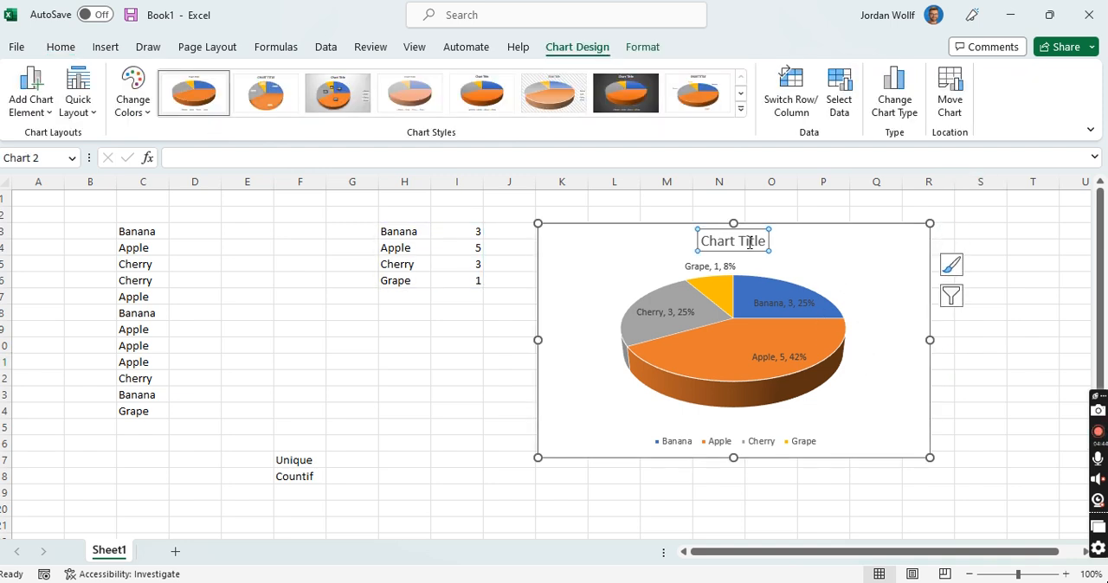
pyautogui.tripleClick(749, 243)
pyautogui.write('Fruit')
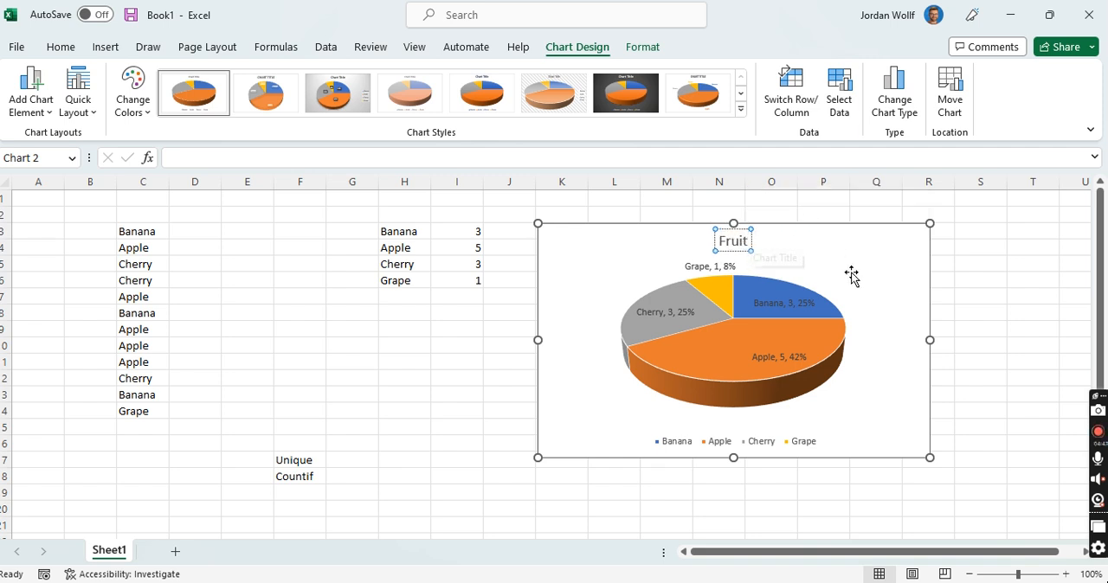
pyautogui.click(965, 281)
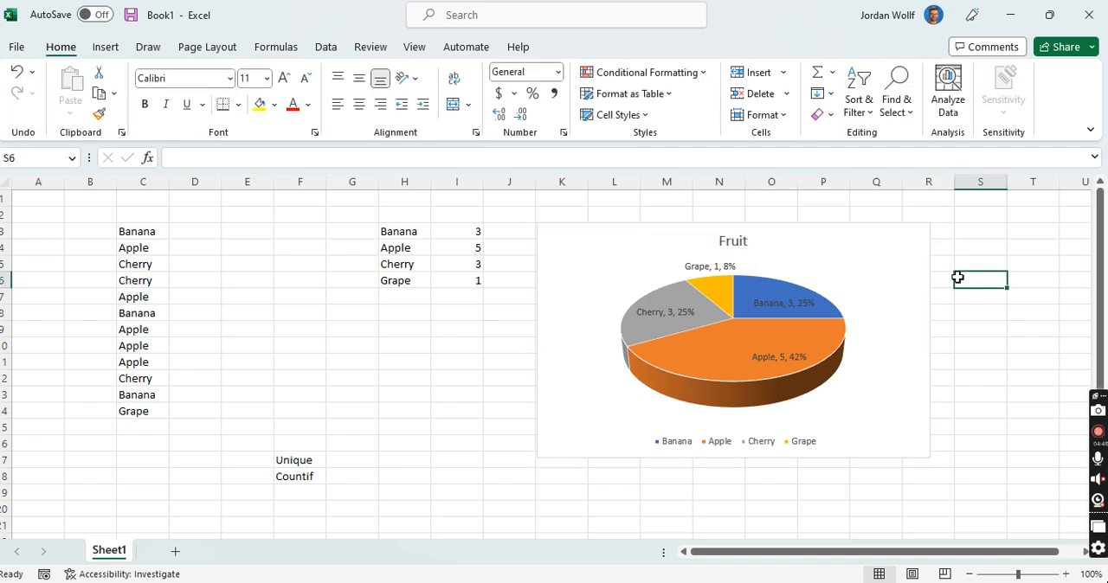